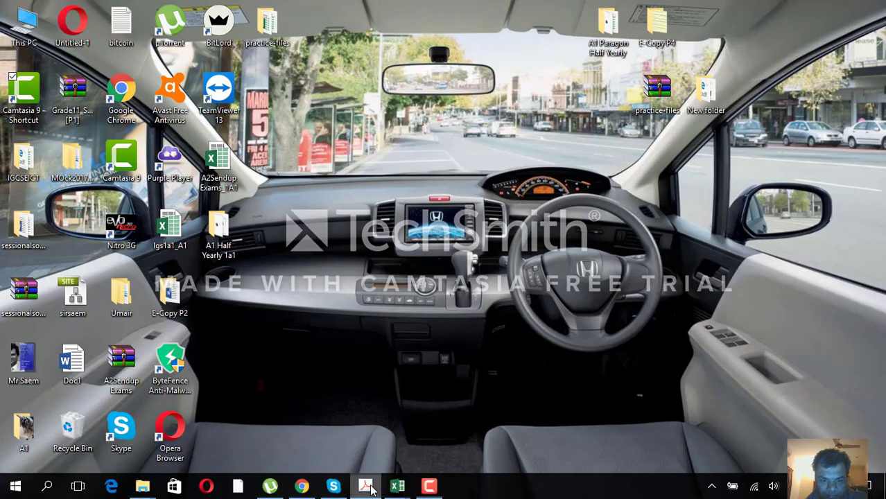
Bring the exam paper PDF to the front and move to page 2
click(371, 489)
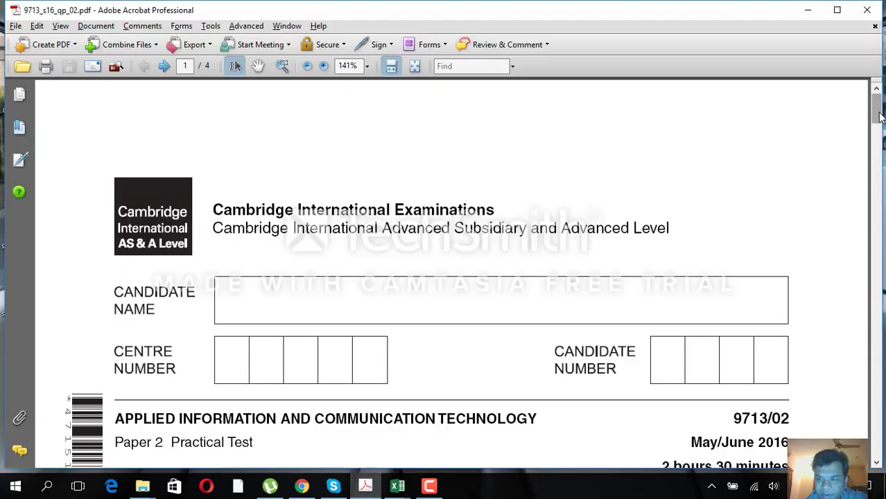
drag(877, 111, 880, 131)
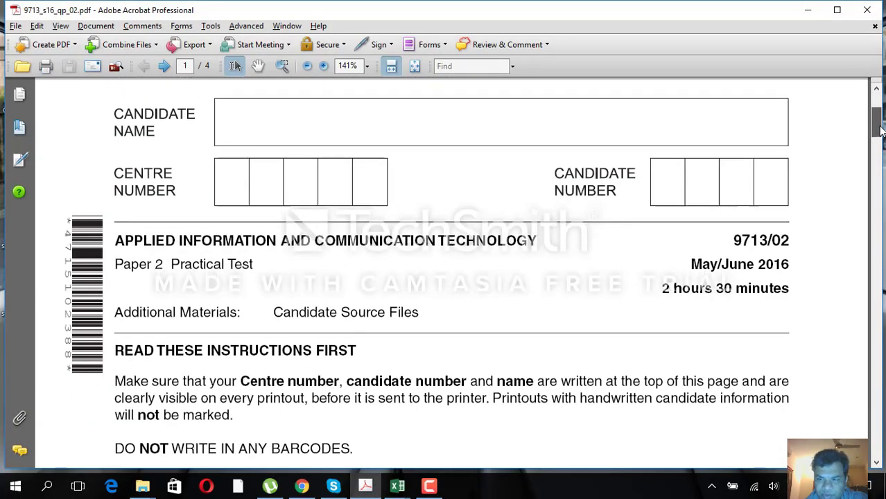
scroll(882, 127, up, 2)
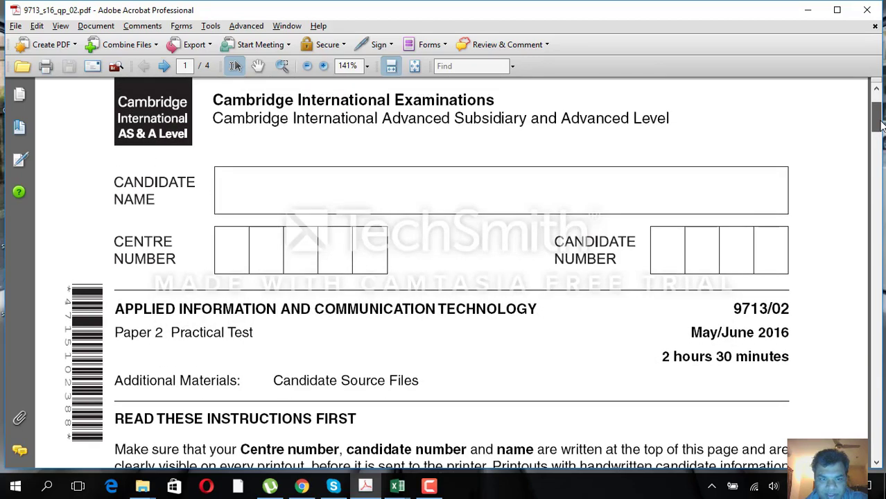
drag(882, 125, 878, 203)
scroll(875, 199, down, 2)
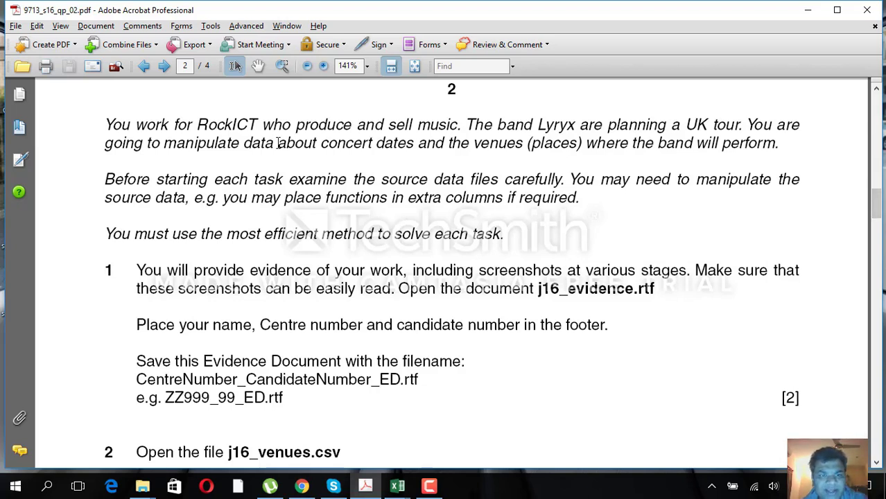
Highlight the introduction's lines on Lyryx's tour, manipulating data, venues and examining source files
drag(471, 124, 734, 125)
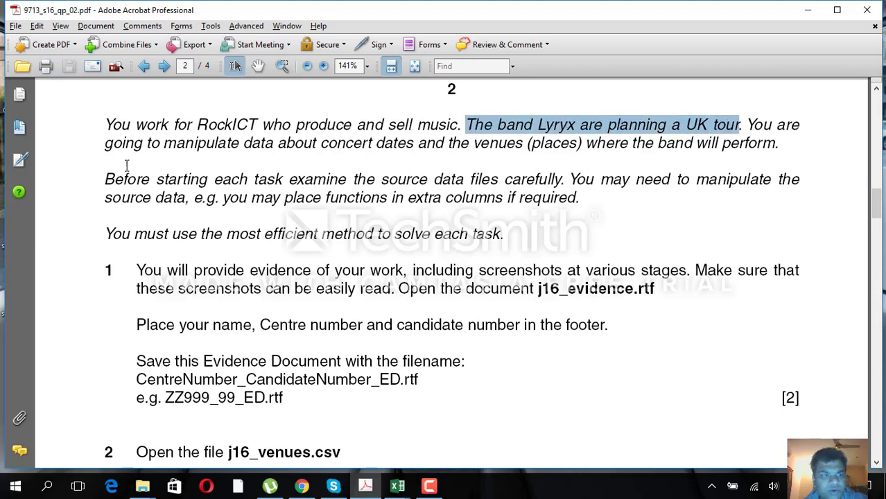
drag(106, 143, 275, 145)
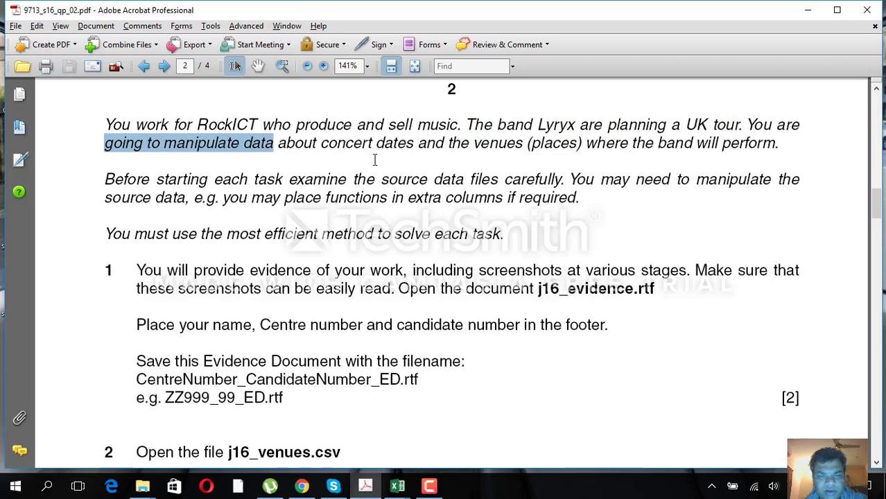
drag(419, 143, 734, 146)
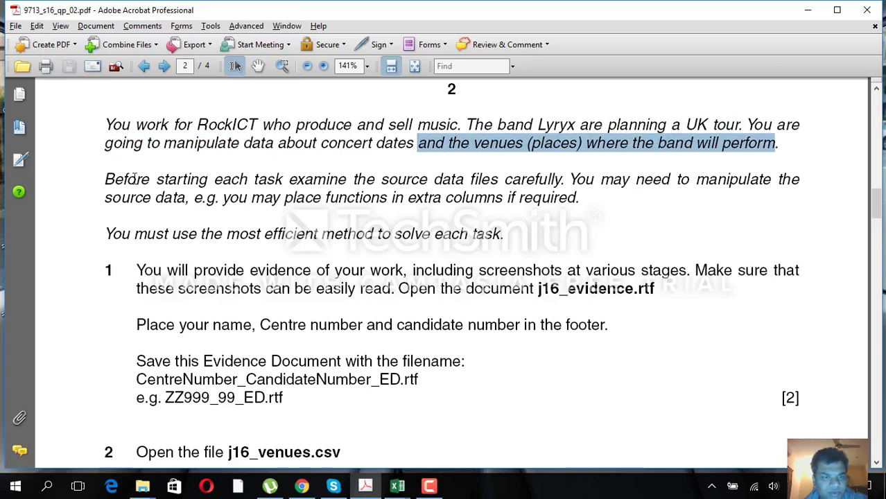
drag(290, 179, 534, 180)
Highlight the phrases on manipulating source data, extra-column functions and the most efficient method
drag(707, 179, 771, 179)
double_click(129, 194)
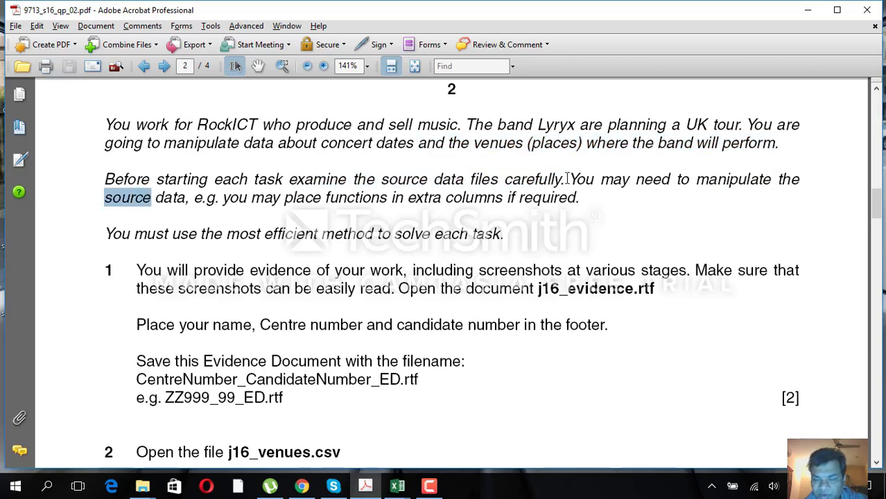
drag(569, 179, 799, 183)
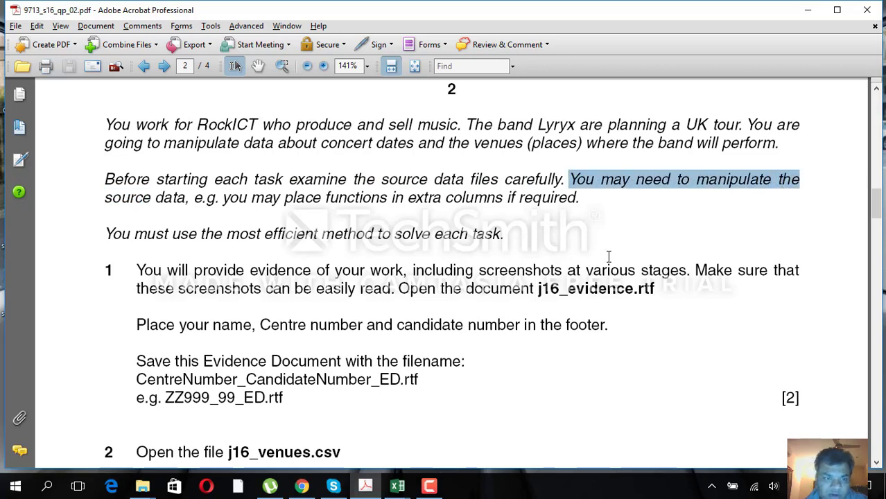
drag(284, 196, 499, 198)
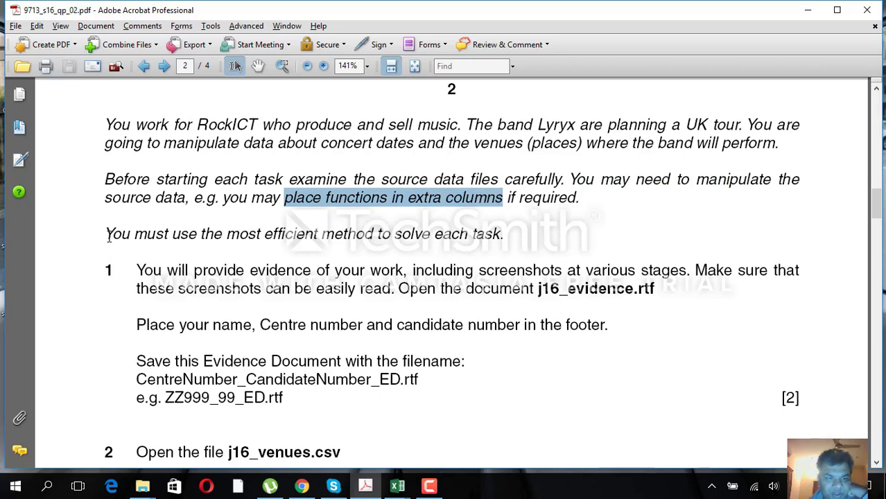
drag(109, 236, 487, 239)
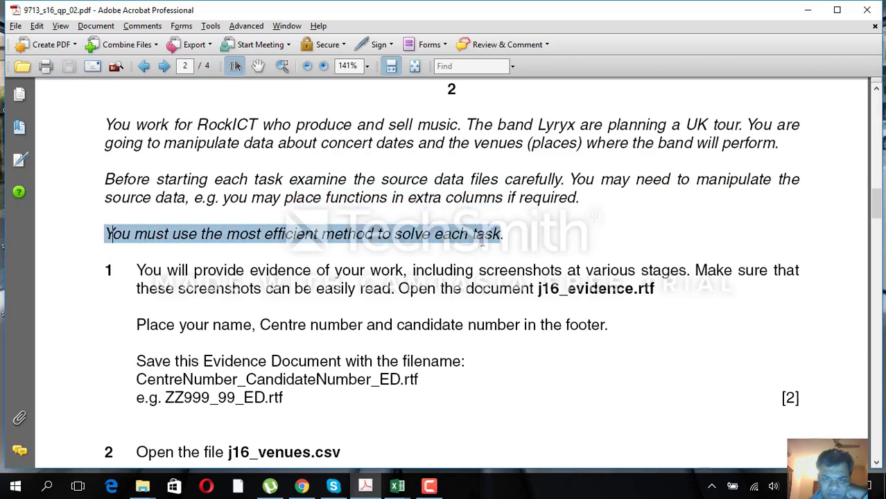
Scroll the exam paper down toward task 3
scroll(422, 371, down, 5)
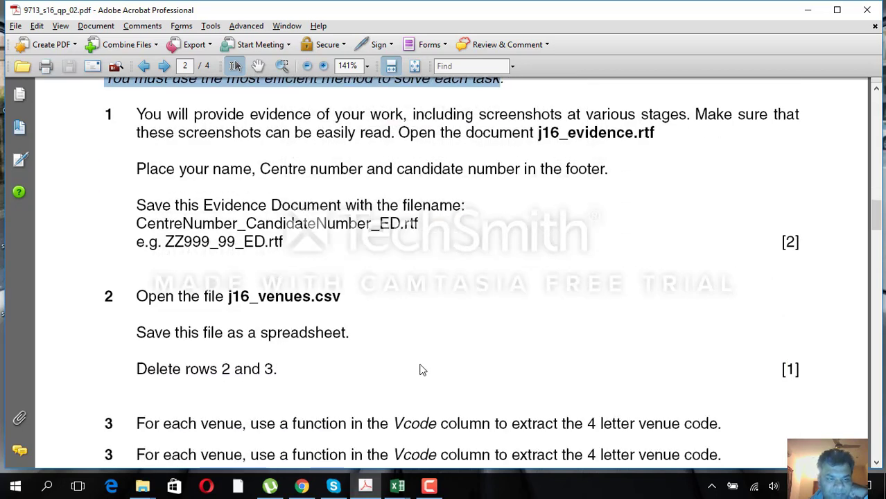
scroll(422, 371, down, 1)
drag(203, 262, 341, 263)
scroll(342, 263, down, 3)
scroll(345, 293, down, 1)
scroll(346, 293, down, 1)
Read tasks 3 and 4 on the Vcode and Capacity columns, then return to Excel
drag(251, 236, 692, 232)
click(708, 241)
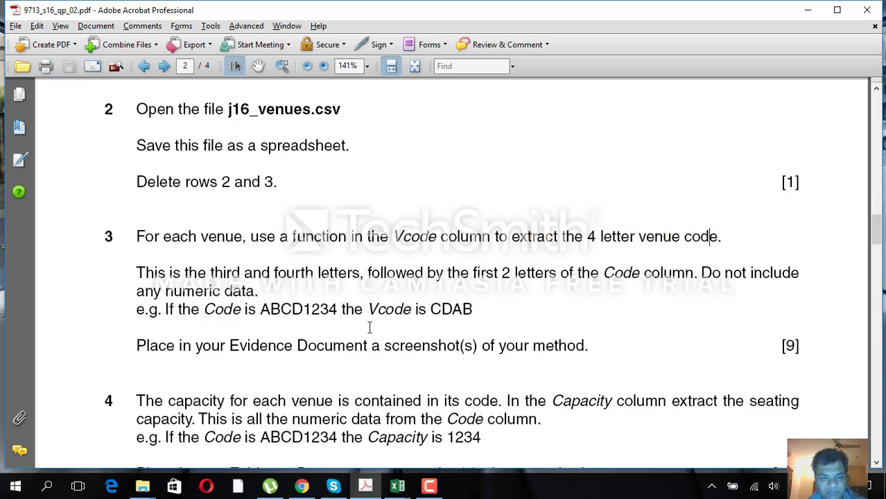
scroll(364, 345, down, 1)
scroll(364, 345, down, 1)
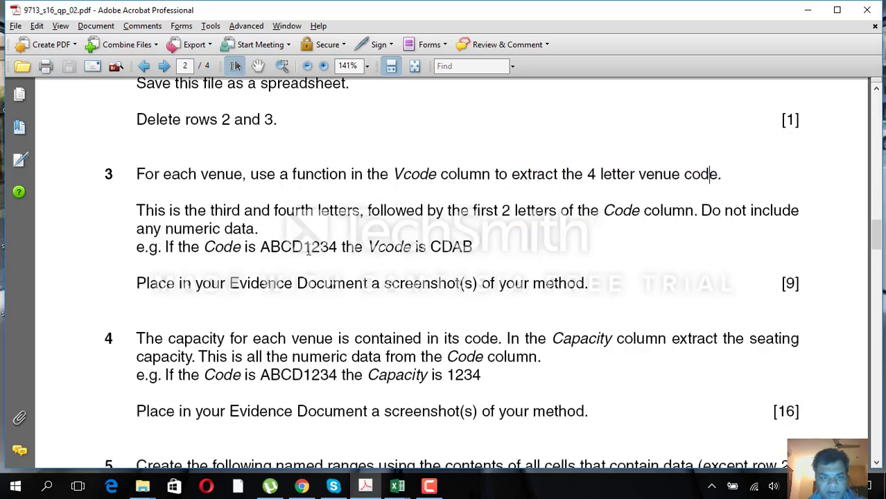
click(397, 485)
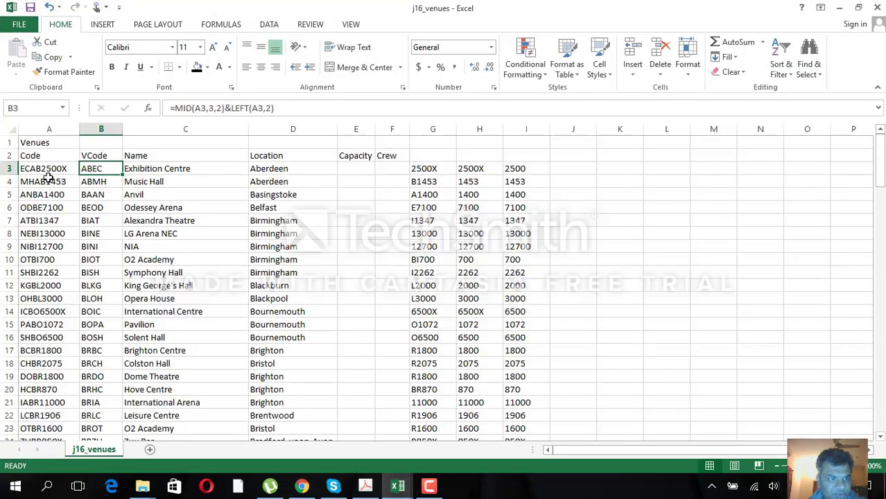
Check the MID/LEFT VCode formula in B3 of j16_venues and widen column B slightly
click(46, 169)
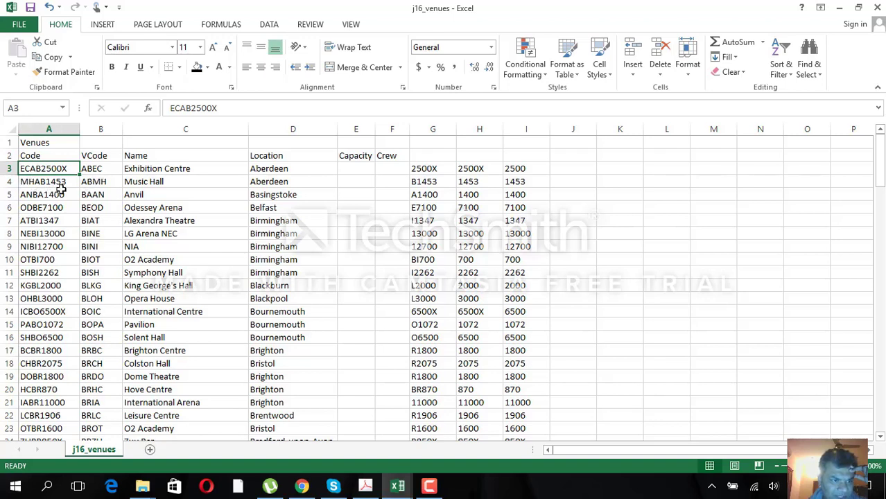
click(98, 169)
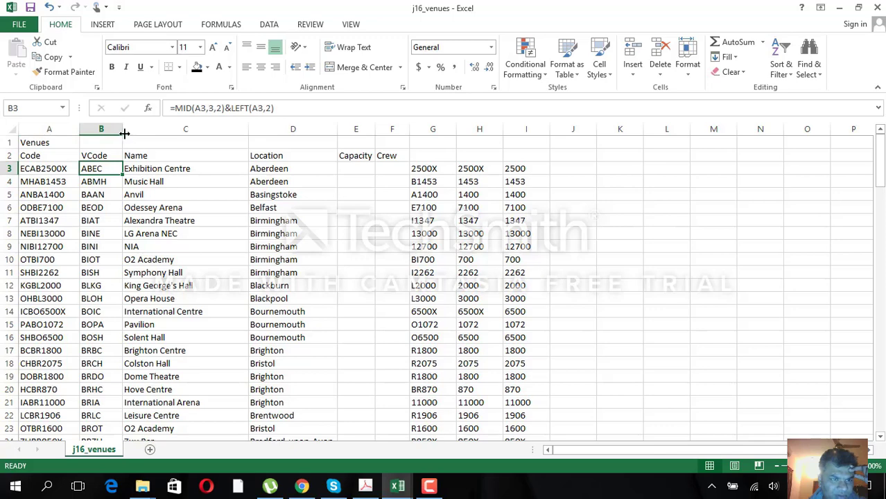
drag(122, 129, 128, 129)
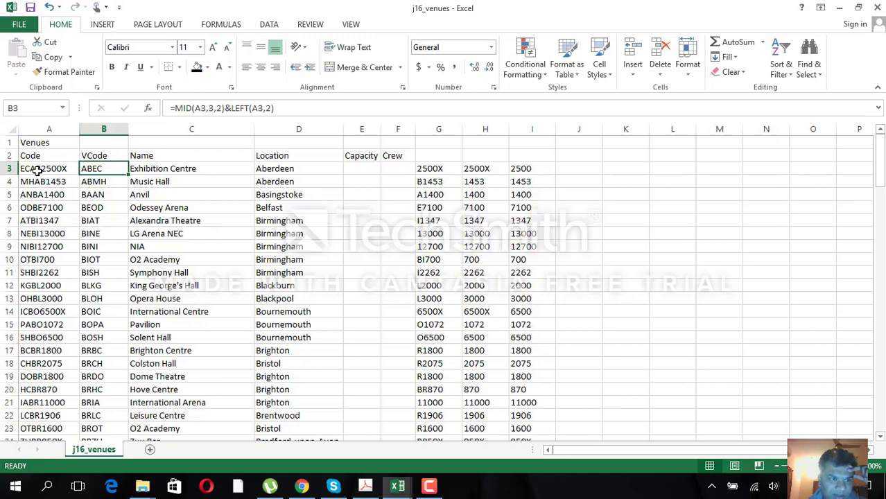
click(97, 168)
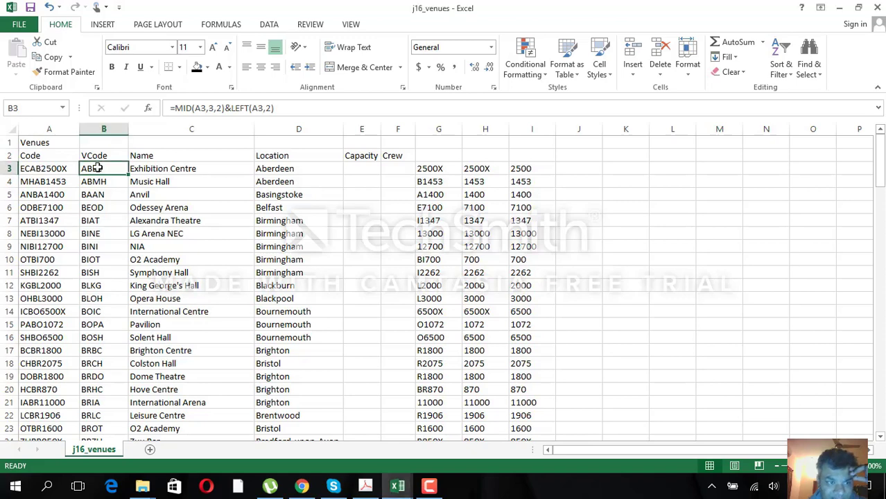
Return to the exam paper, dismiss the ByteFence warning and read question 4
click(365, 486)
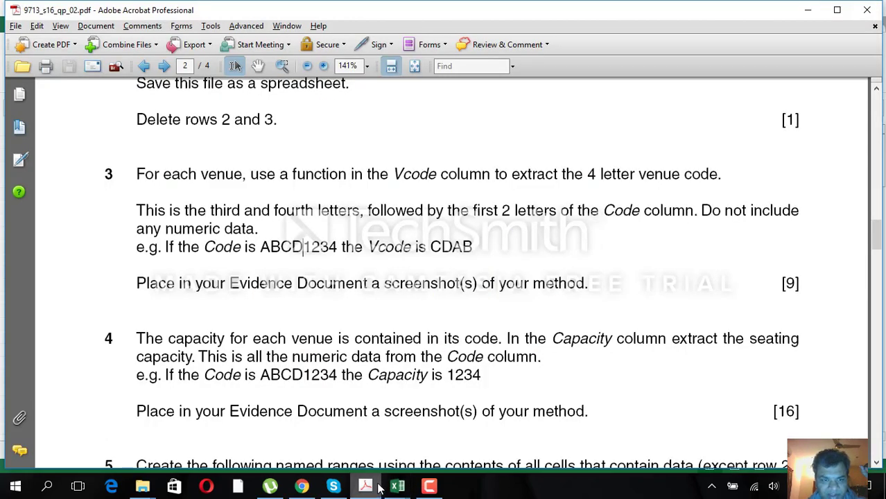
scroll(486, 416, down, 1)
scroll(624, 361, down, 2)
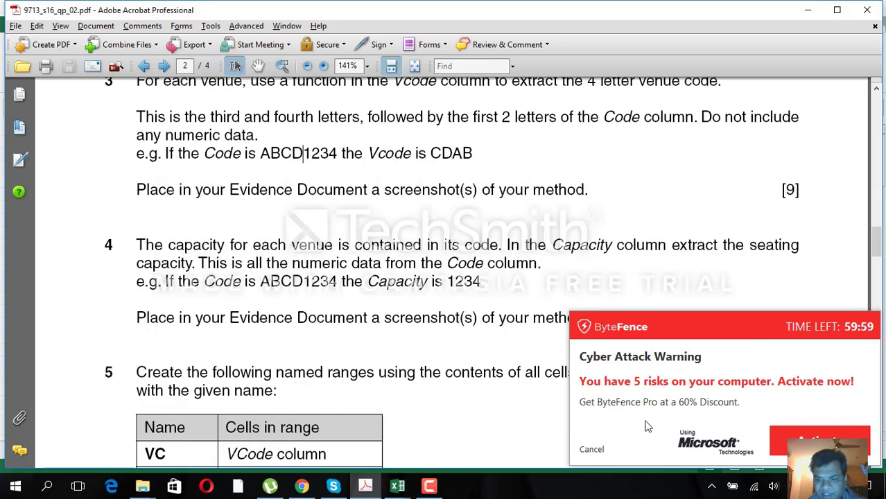
click(594, 450)
click(593, 450)
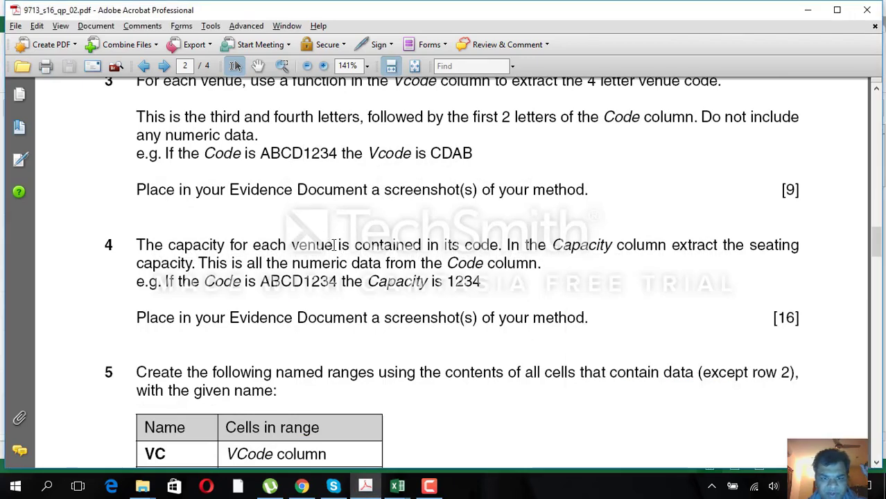
drag(445, 248, 498, 247)
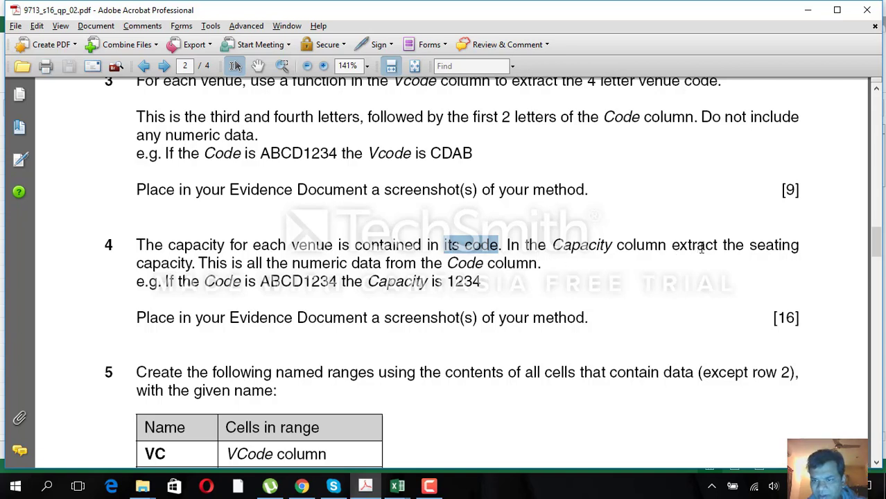
click(142, 264)
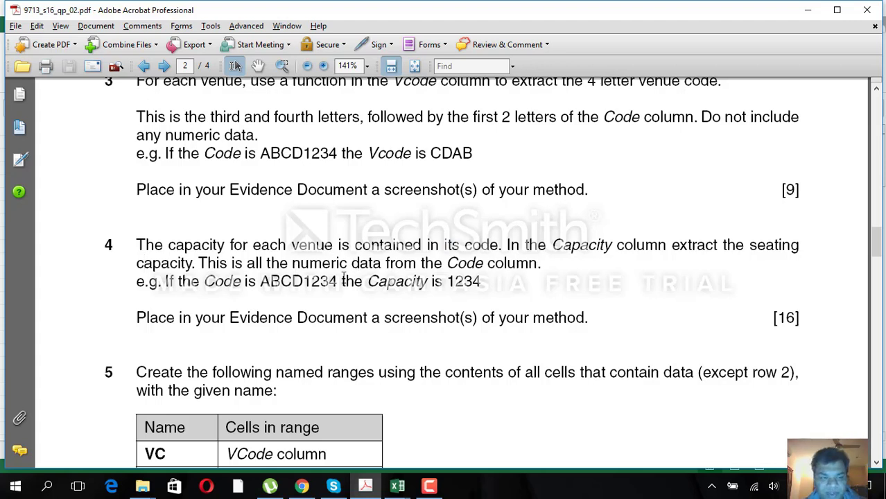
Highlight the example code ABCD1234 and its capacity 1234 in question 4
drag(270, 280, 305, 280)
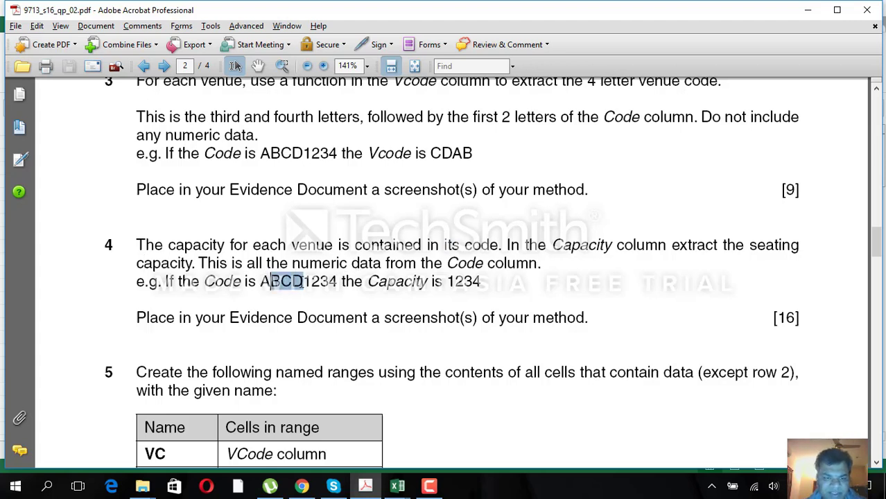
double_click(399, 282)
double_click(463, 282)
triple_click(463, 281)
click(432, 287)
drag(473, 282, 446, 281)
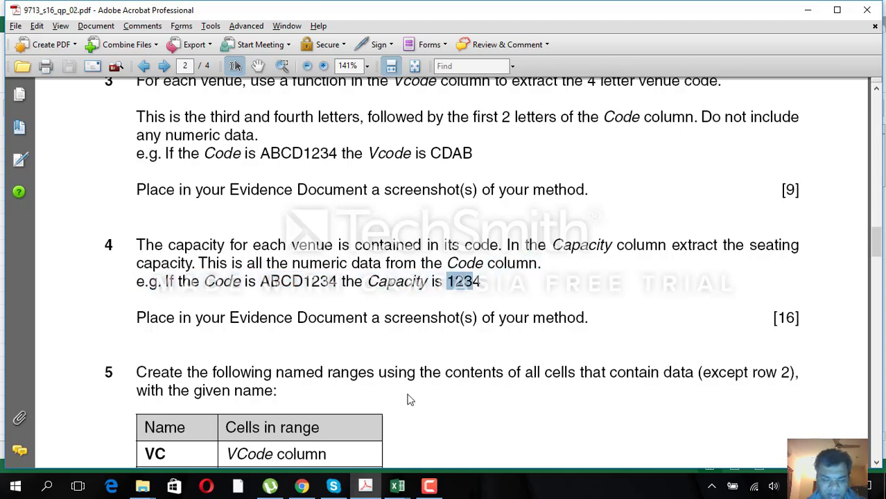
mouse_move(398, 487)
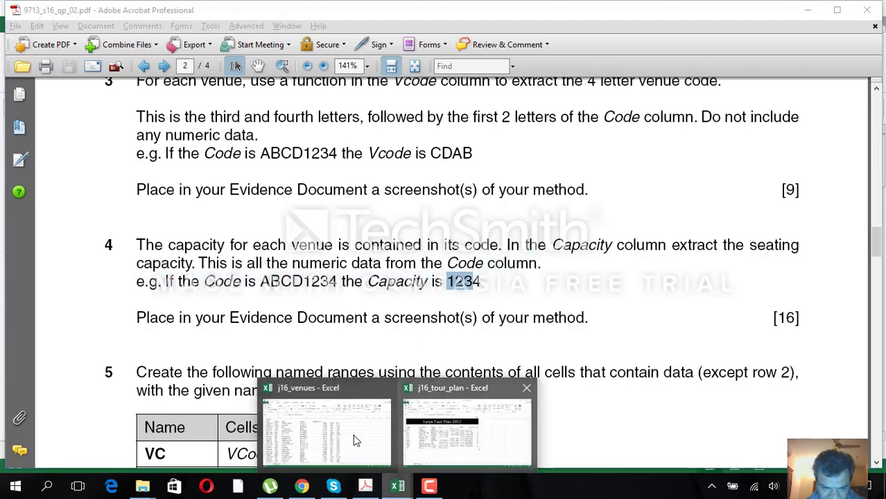
Review the MID capacity-extraction formulas in helper cells H3 and H6 of j16_venues
click(350, 425)
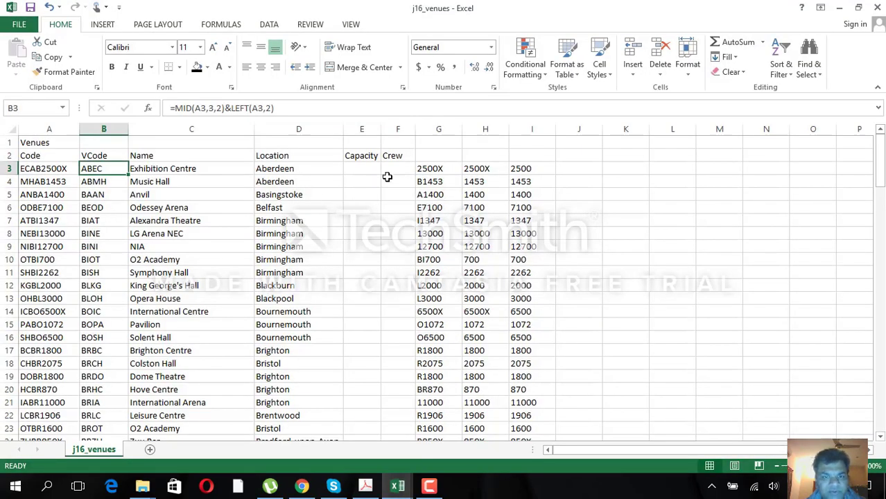
click(479, 169)
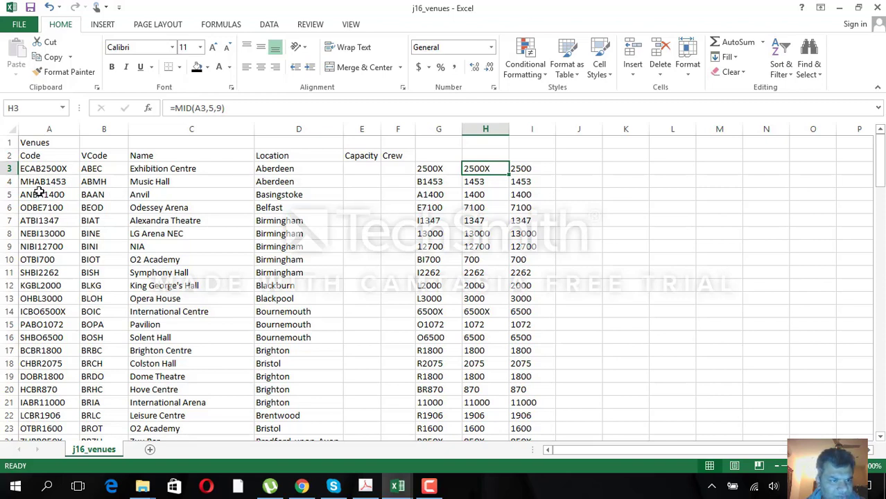
key(Down)
key(Down)
key(Down)
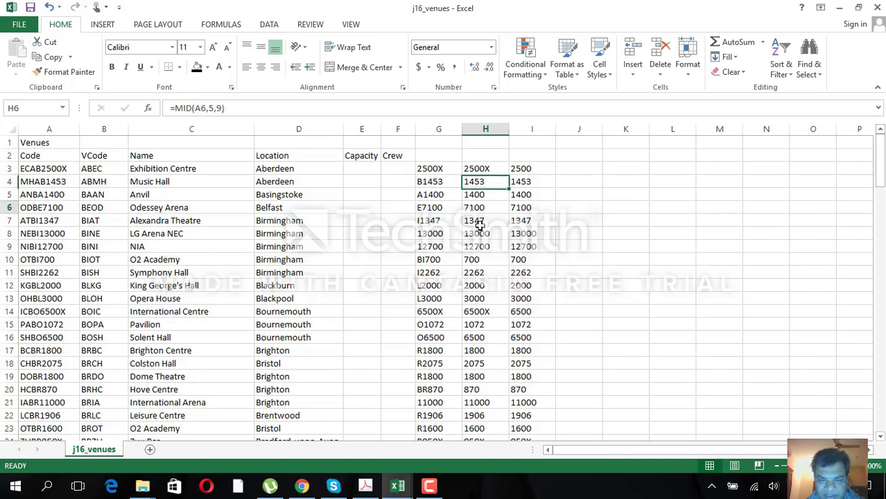
click(479, 170)
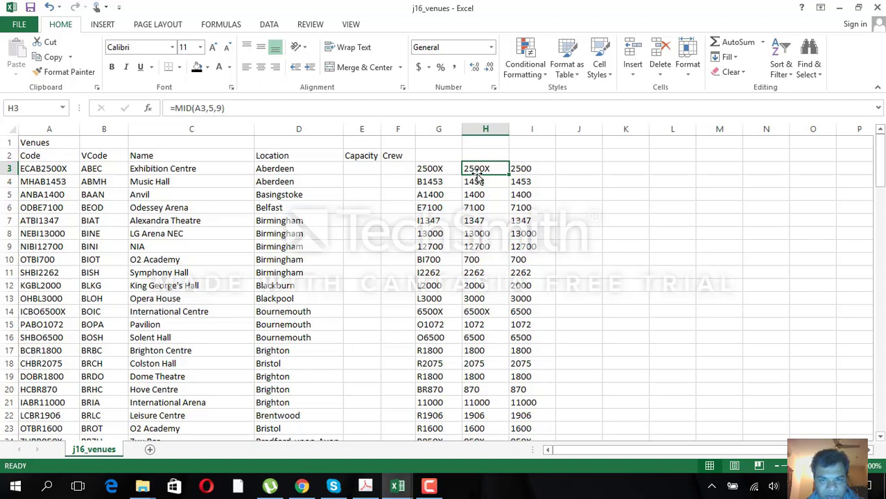
click(522, 170)
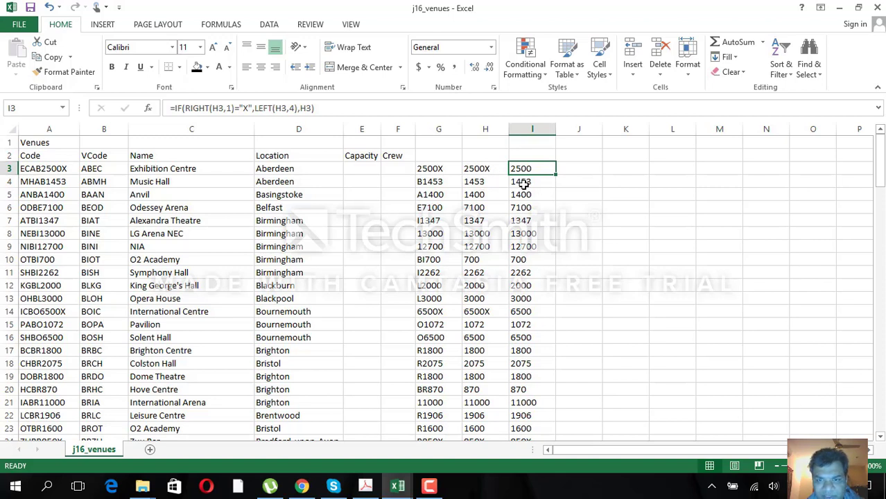
click(525, 183)
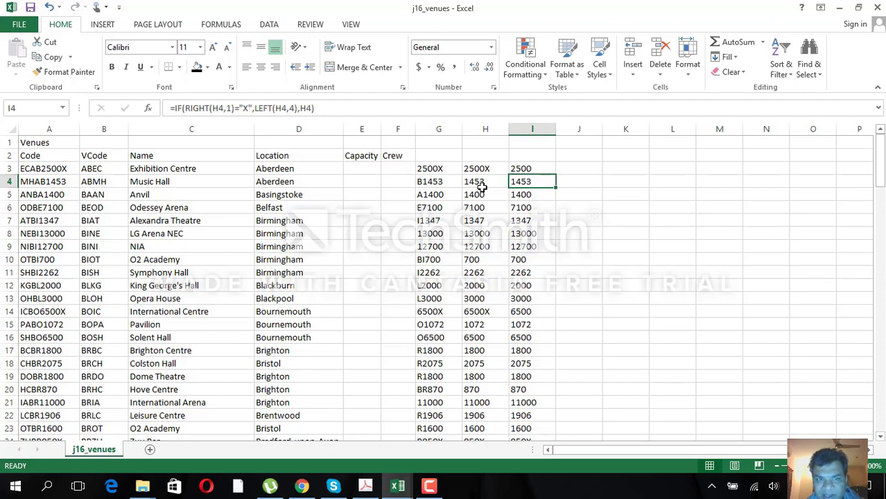
click(528, 168)
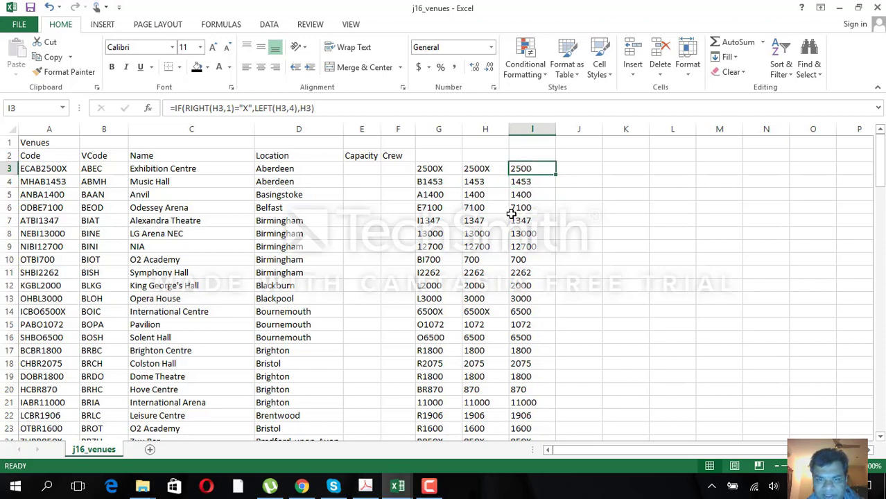
click(530, 233)
click(527, 260)
click(526, 285)
click(524, 312)
click(525, 340)
click(525, 377)
click(527, 312)
click(529, 246)
click(530, 182)
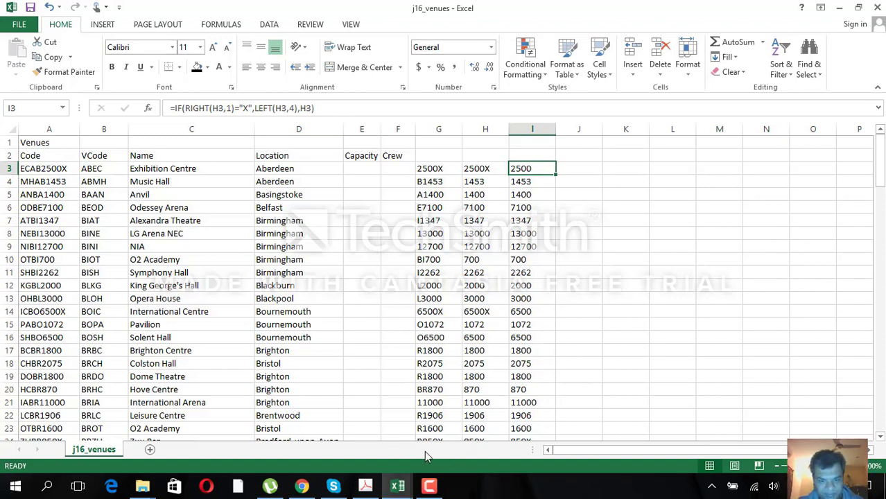
click(366, 487)
scroll(401, 366, down, 3)
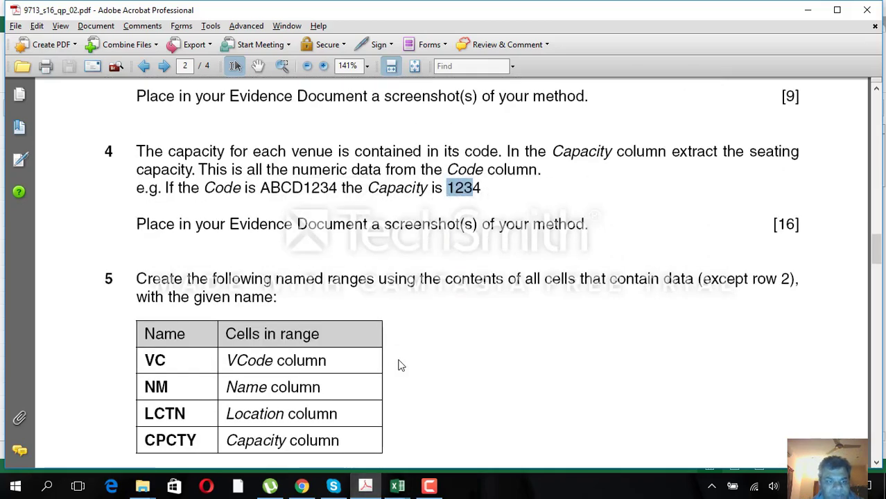
scroll(333, 312, down, 4)
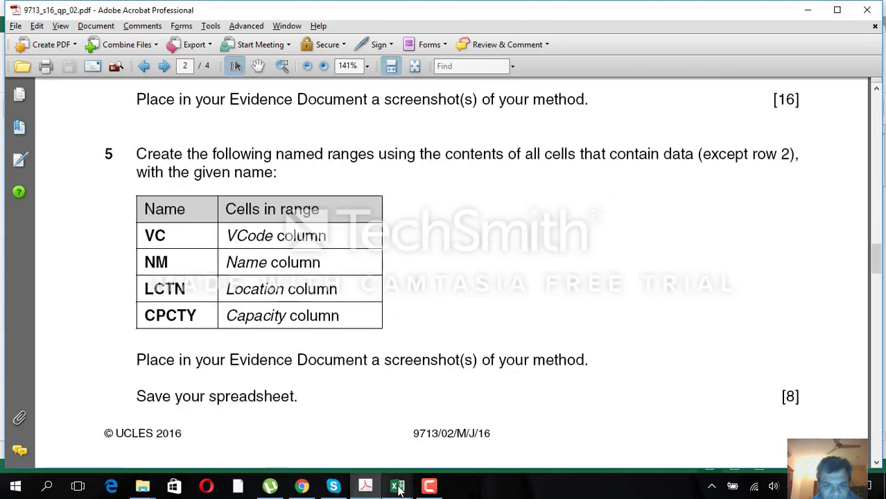
mouse_move(397, 486)
click(367, 457)
Select the VCode values B3:B125 in column B
drag(92, 167, 118, 392)
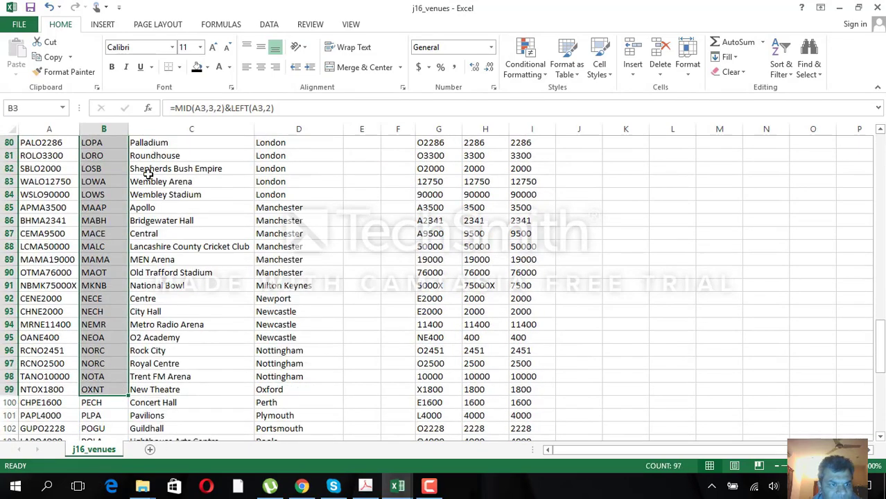
scroll(132, 324, down, 6)
click(579, 324)
scroll(112, 425, down, 4)
scroll(112, 398, down, 5)
scroll(113, 347, up, 4)
drag(104, 298, 85, 284)
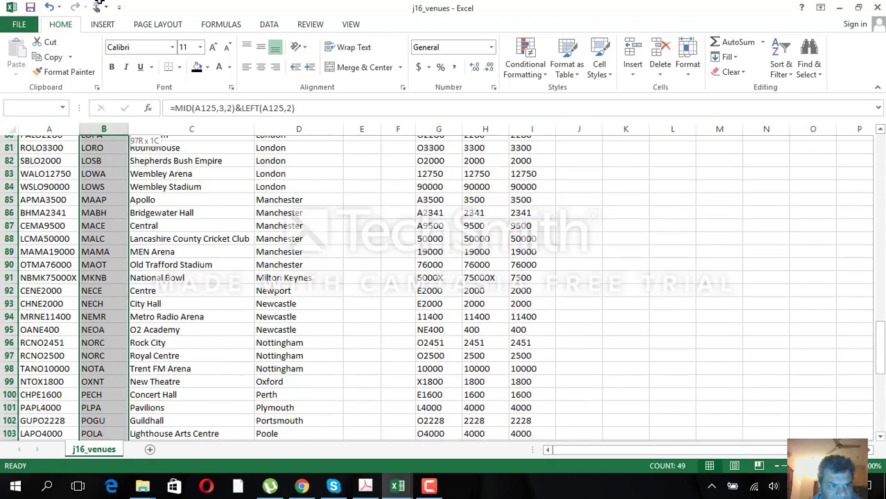
drag(94, 12, 104, 171)
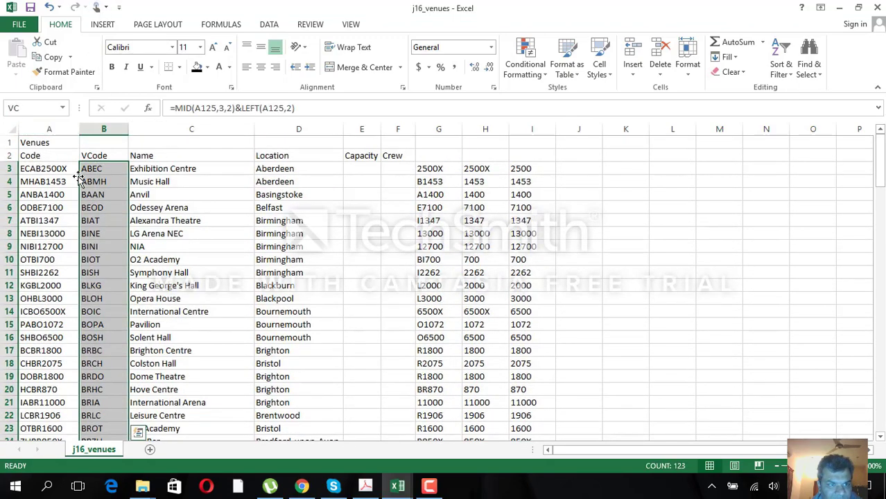
Open Define Name for the selection, then cancel, leaving it named VC
right_click(110, 182)
key(Escape)
key(ctrl+period)
key(alt+m)
key(m)
key(d)
click(230, 455)
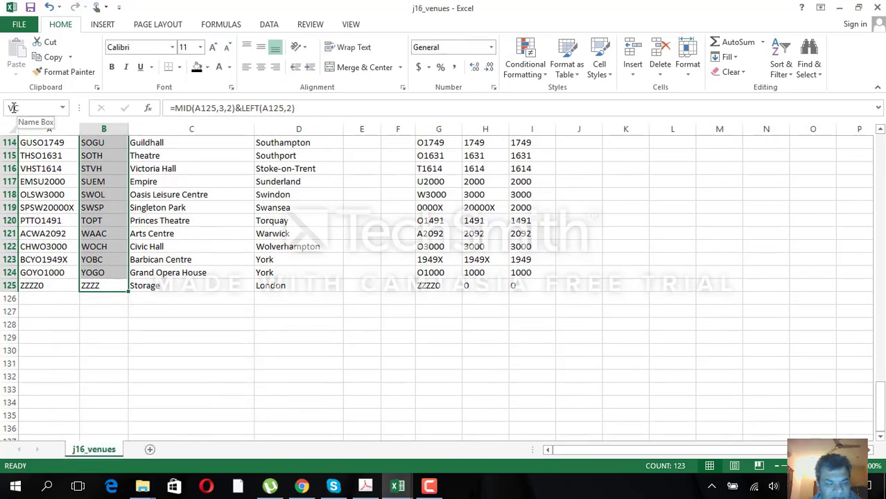
Read question 5's VCode, Location and Capacity table entries and the merge-and-centre instruction
click(364, 489)
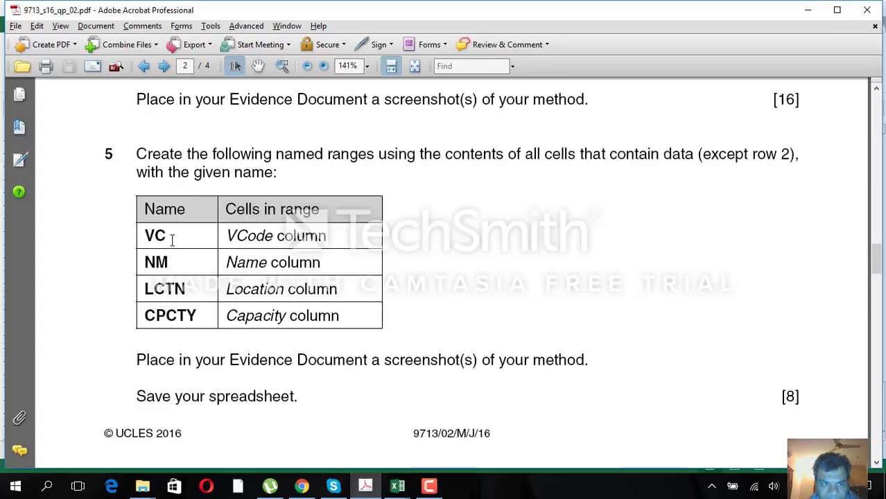
drag(226, 236, 326, 235)
drag(226, 289, 263, 289)
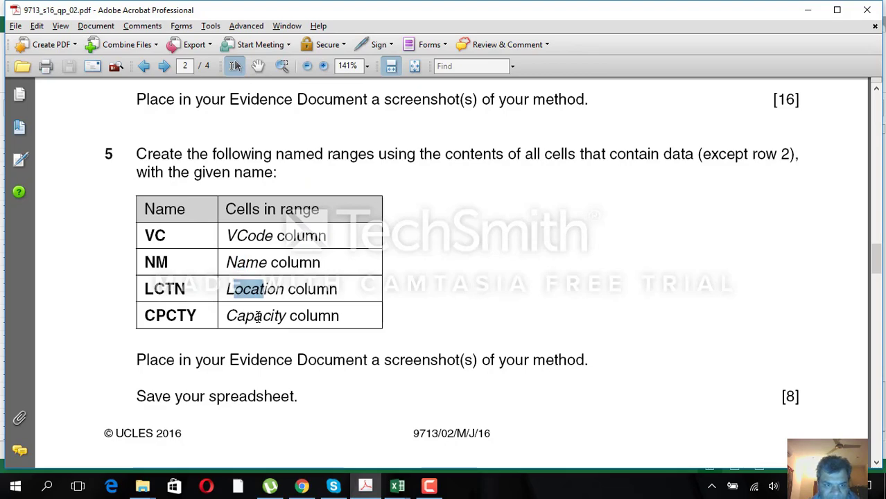
drag(226, 316, 264, 316)
scroll(288, 338, down, 3)
scroll(356, 326, down, 5)
scroll(336, 283, down, 4)
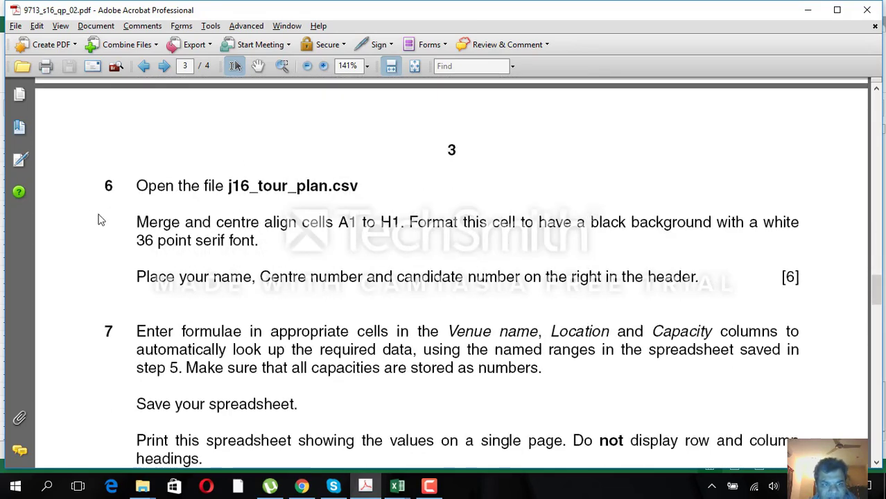
drag(181, 222, 487, 223)
Read question 7 on named-range lookups, then switch to the j16_tour_plan workbook
click(457, 437)
click(365, 485)
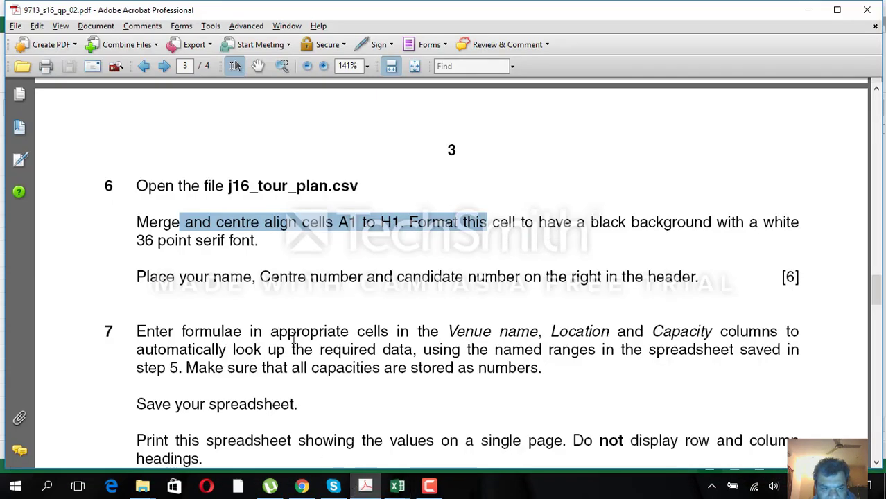
click(310, 191)
scroll(370, 301, down, 2)
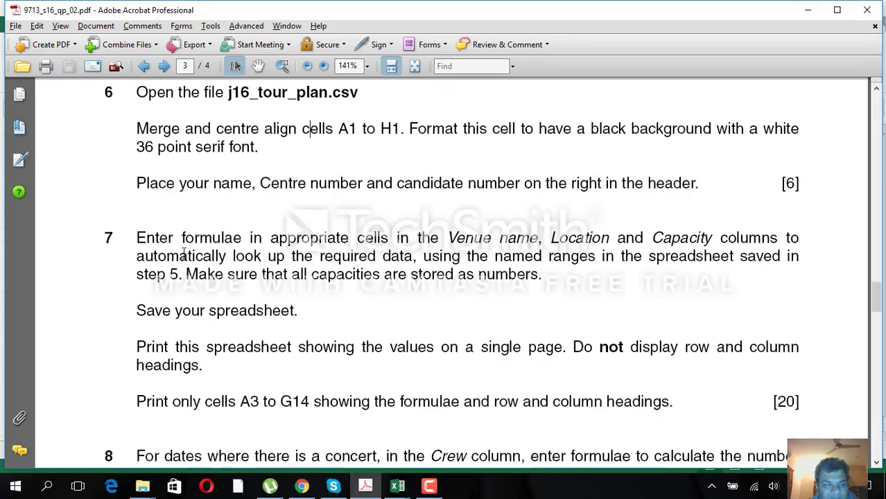
scroll(185, 254, down, 1)
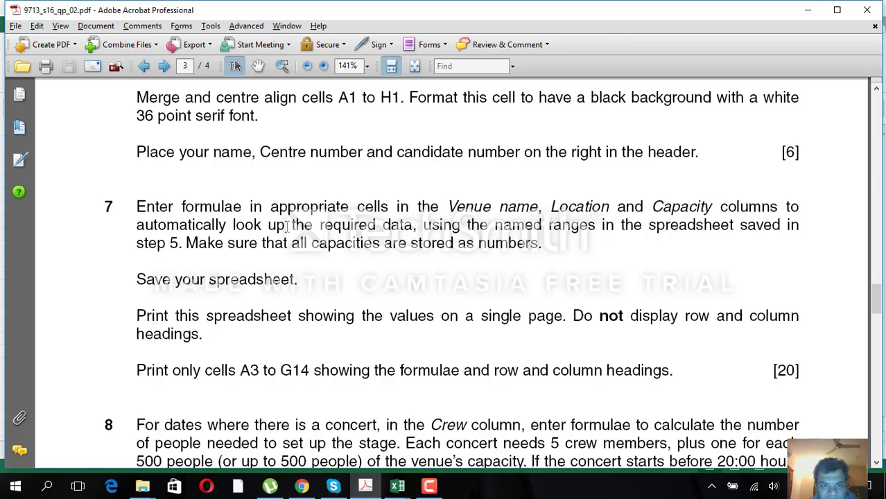
mouse_move(596, 224)
mouse_down()
mouse_move(421, 225)
mouse_move(596, 225)
mouse_up()
click(421, 225)
click(407, 478)
mouse_move(397, 486)
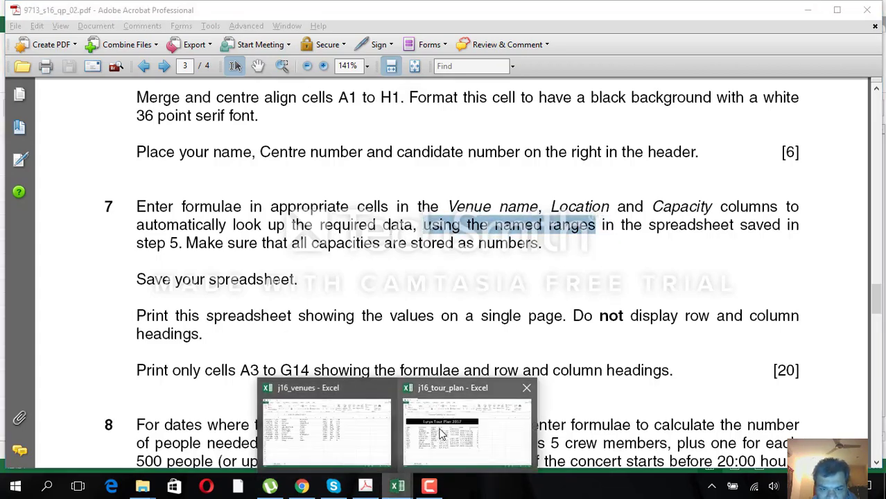
click(416, 420)
Cut B4's formula back to =LOOKUP(A4,) by deleting the VC and NM arguments
click(136, 210)
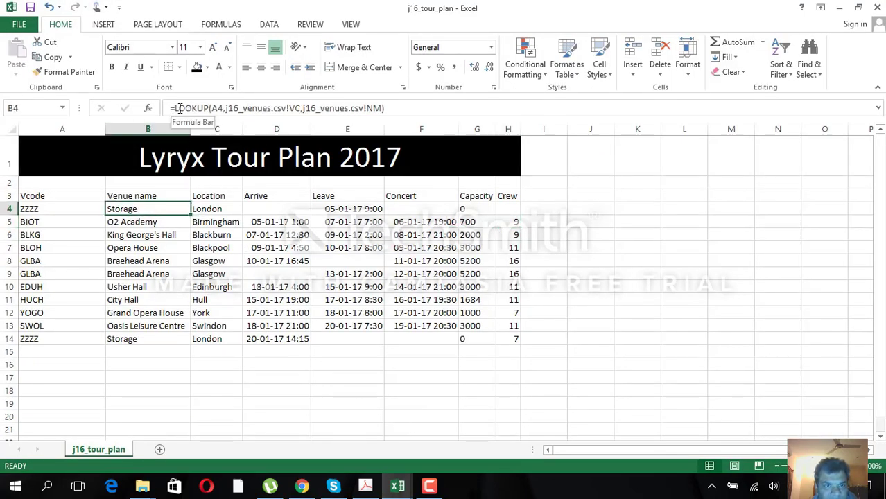
click(213, 108)
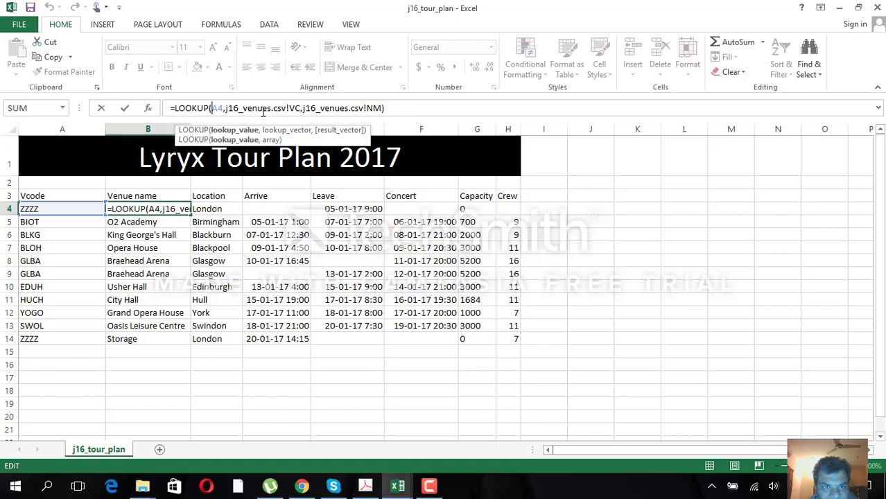
click(381, 108)
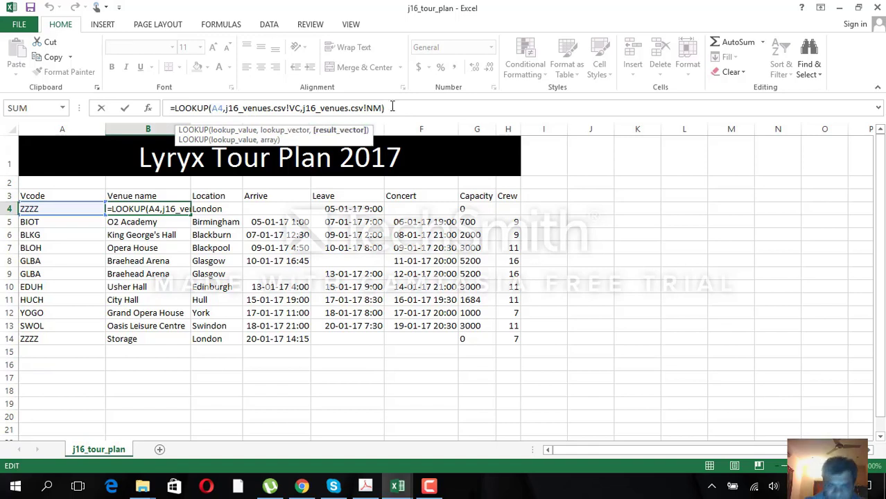
key(BackSpace)
key(BackSpace)
key(BackSpace)
key(BackSpace)
key(BackSpace)
key(BackSpace)
key(BackSpace)
key(BackSpace)
key(BackSpace)
key(BackSpace)
key(BackSpace)
key(BackSpace)
key(BackSpace)
key(BackSpace)
key(BackSpace)
key(BackSpace)
key(BackSpace)
key(BackSpace)
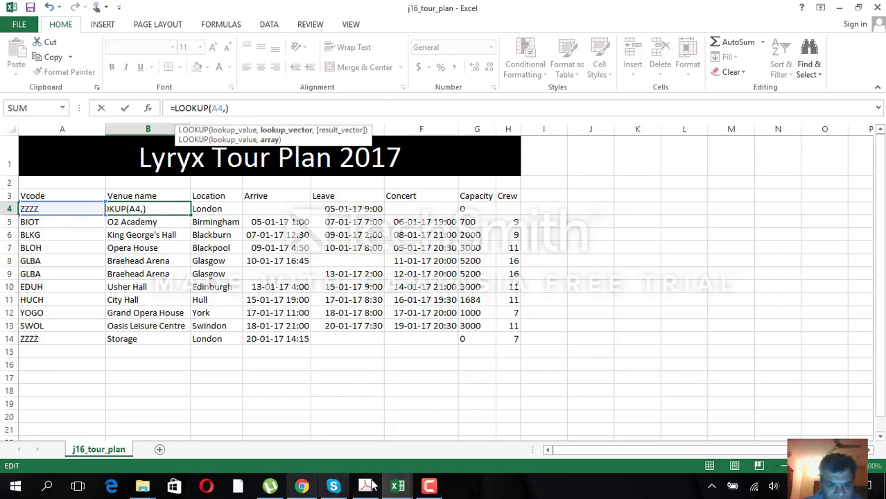
Rebuild B4's LOOKUP from the j16_venues VCode and Name column ranges
click(397, 485)
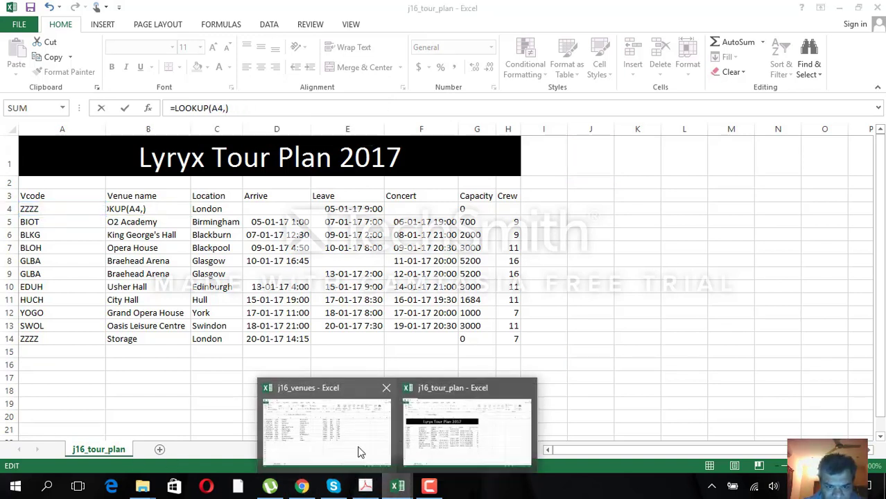
click(316, 441)
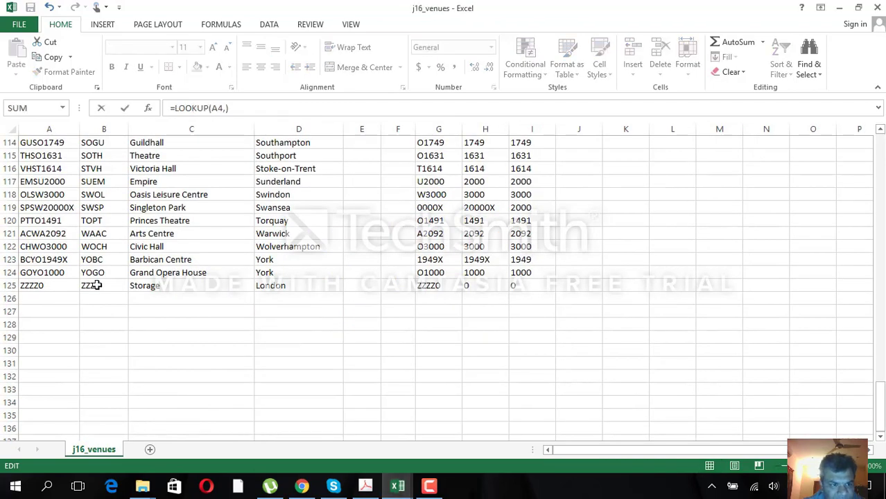
mouse_move(97, 285)
mouse_down()
mouse_move(87, 83)
mouse_move(99, 169)
mouse_up()
text(,)
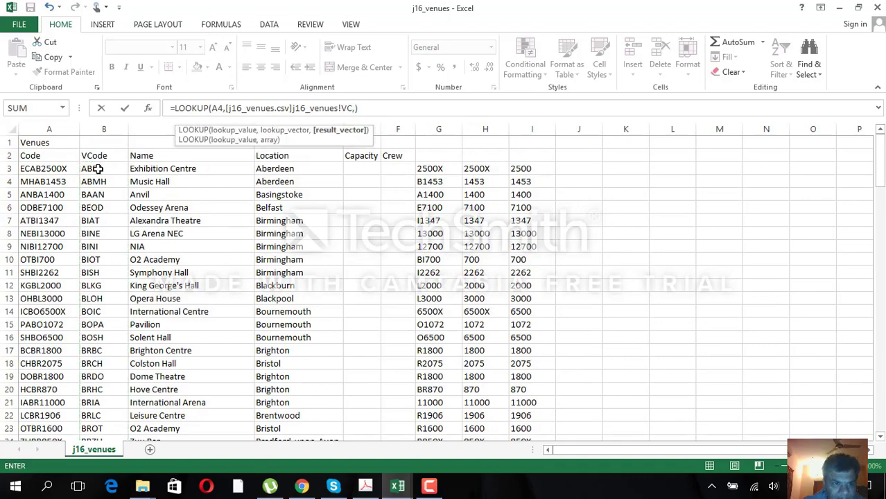
mouse_move(170, 171)
mouse_down()
mouse_move(177, 493)
mouse_move(154, 475)
mouse_up()
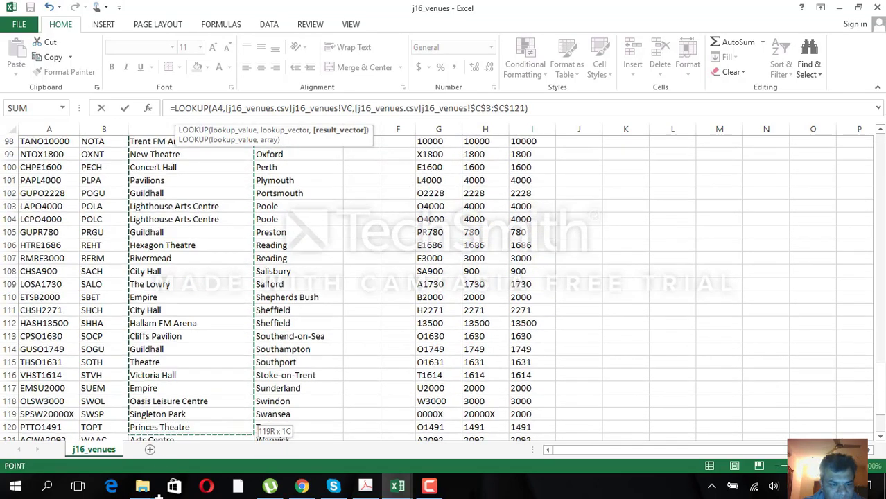
drag(154, 476, 156, 411)
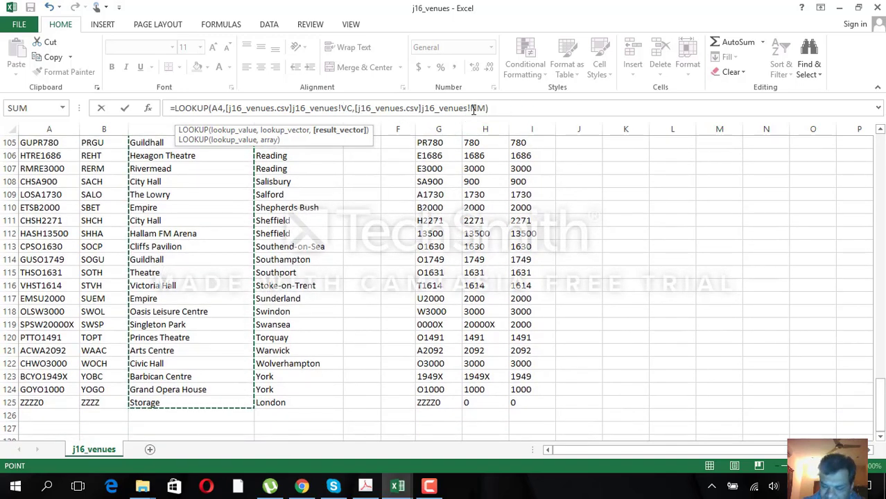
key(Return)
Recheck B4's formula, confirming it uses VC and NM and returns Storage
click(174, 208)
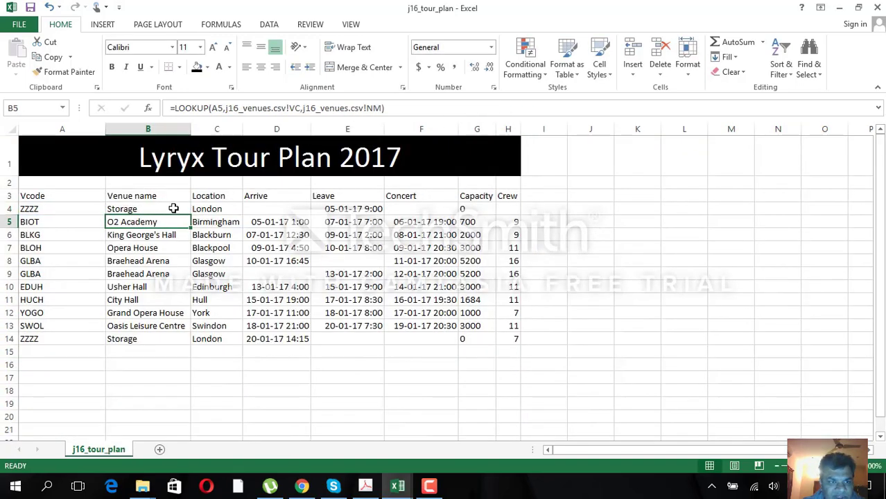
click(296, 109)
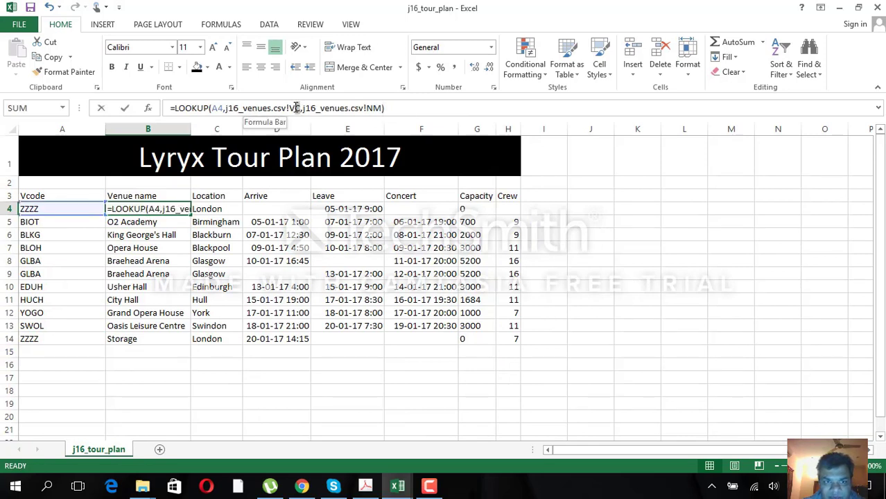
drag(382, 109, 366, 109)
click(124, 109)
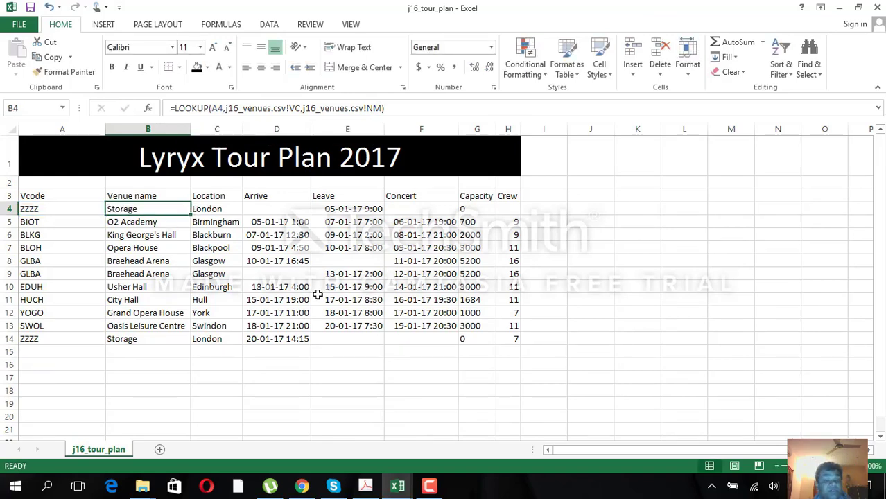
Read question 8's crew rules: one per 500 capacity, plus 2 before 20:00
click(366, 485)
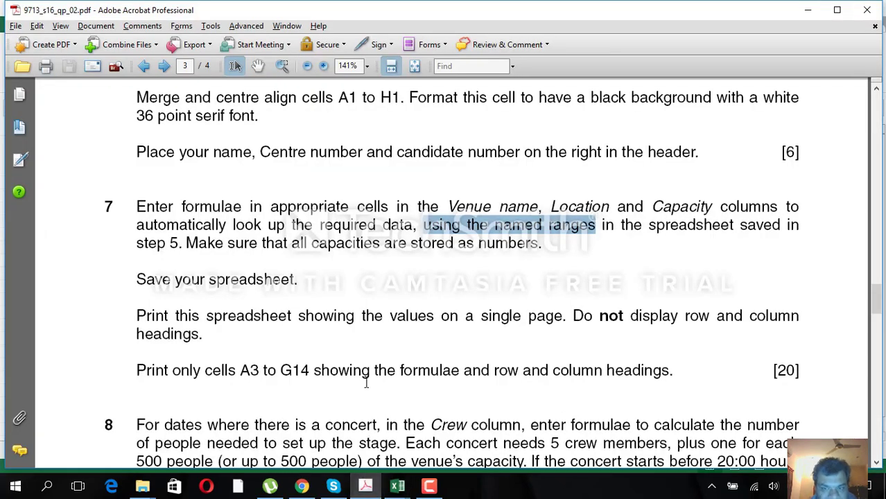
scroll(368, 380, down, 3)
scroll(369, 378, down, 4)
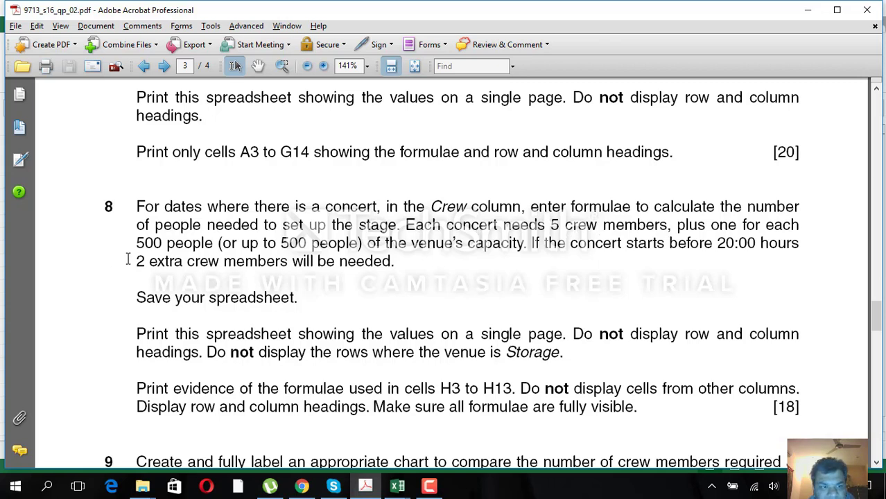
drag(135, 244, 181, 254)
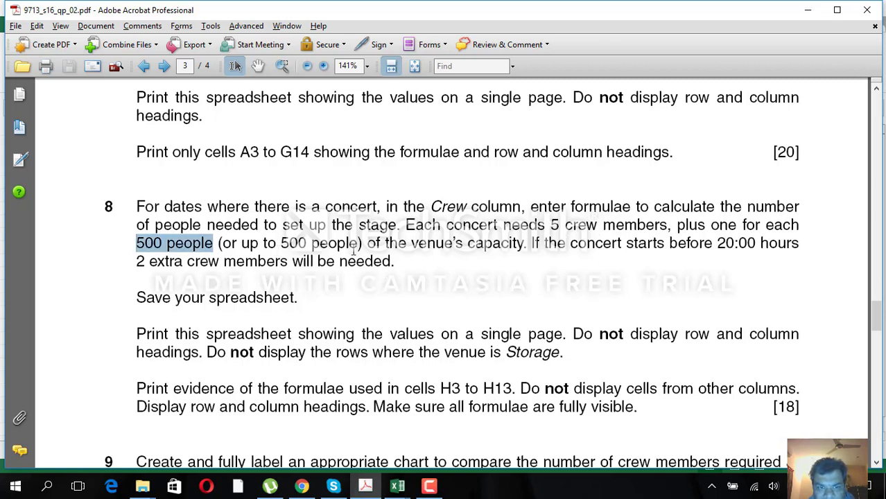
drag(368, 243, 524, 245)
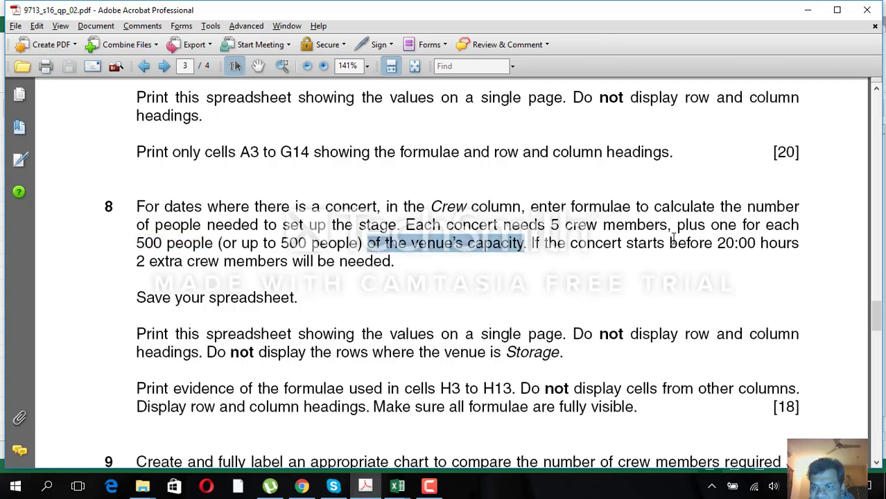
drag(626, 242, 799, 244)
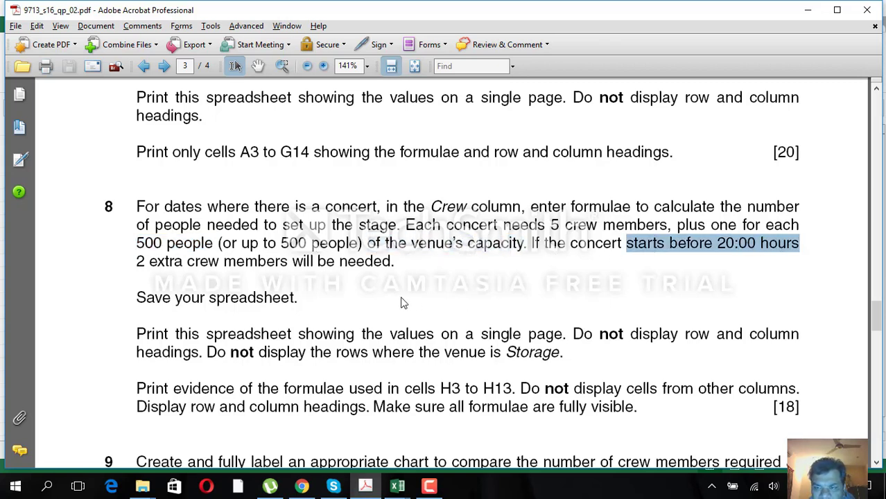
drag(137, 262, 354, 268)
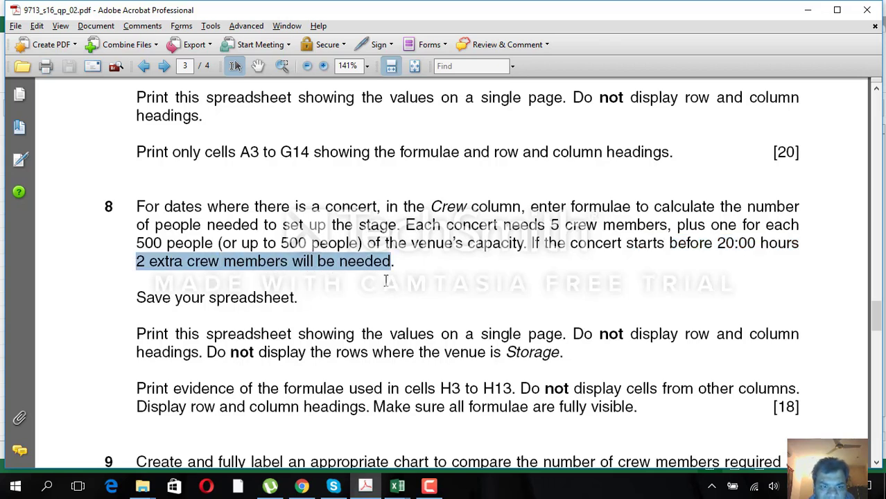
click(398, 487)
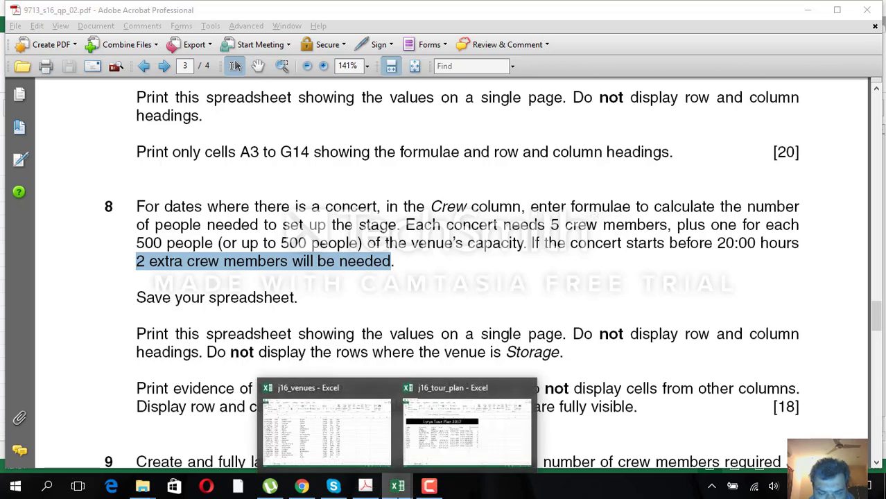
Return to j16_tour_plan and inspect H5's Crew formula, highlighting its IF(HOUR(F5)<20,2,0) condition
click(470, 434)
click(508, 222)
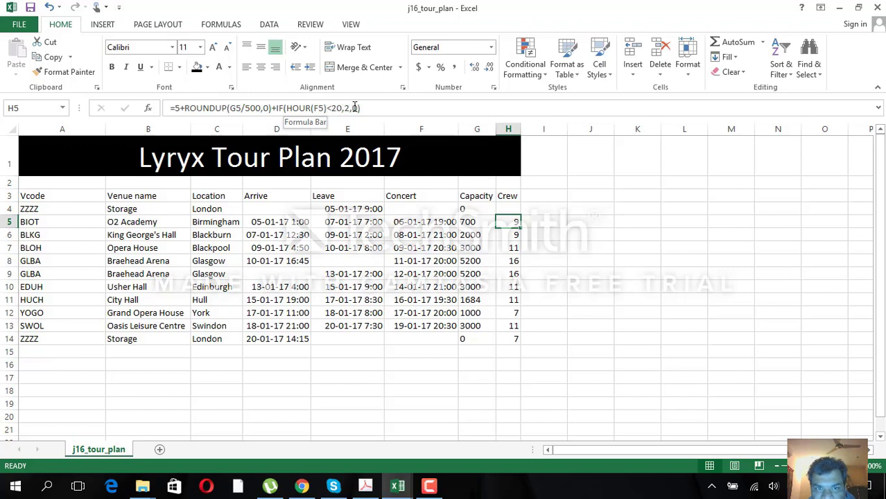
drag(277, 107, 343, 106)
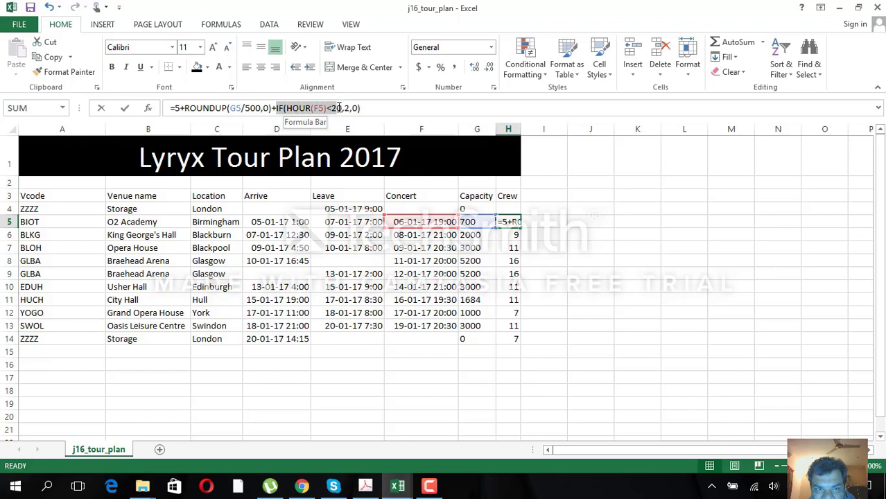
click(344, 108)
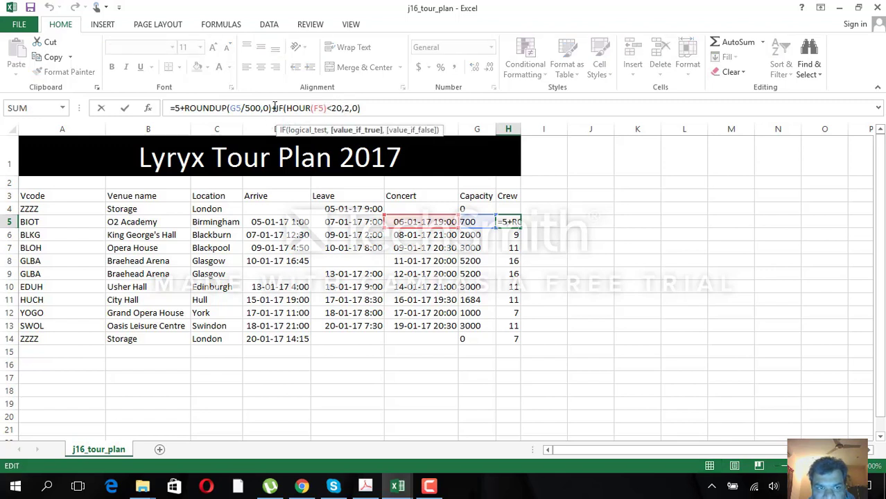
drag(172, 109, 270, 109)
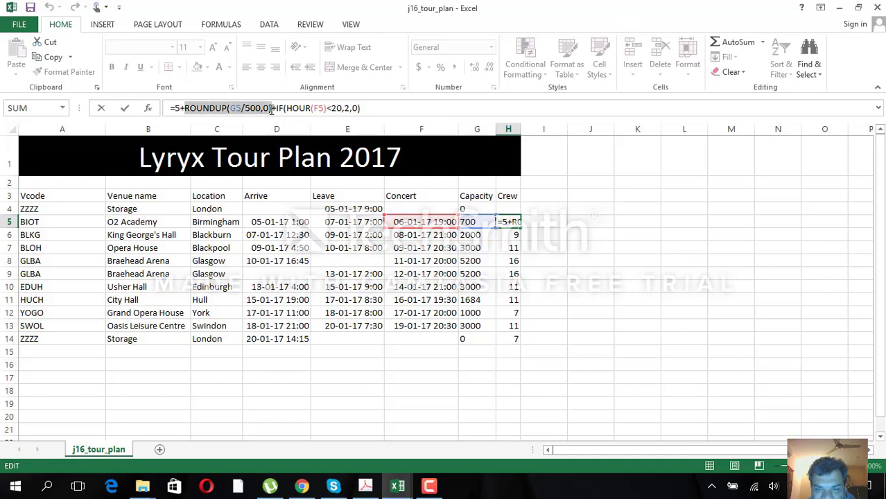
drag(273, 108, 340, 109)
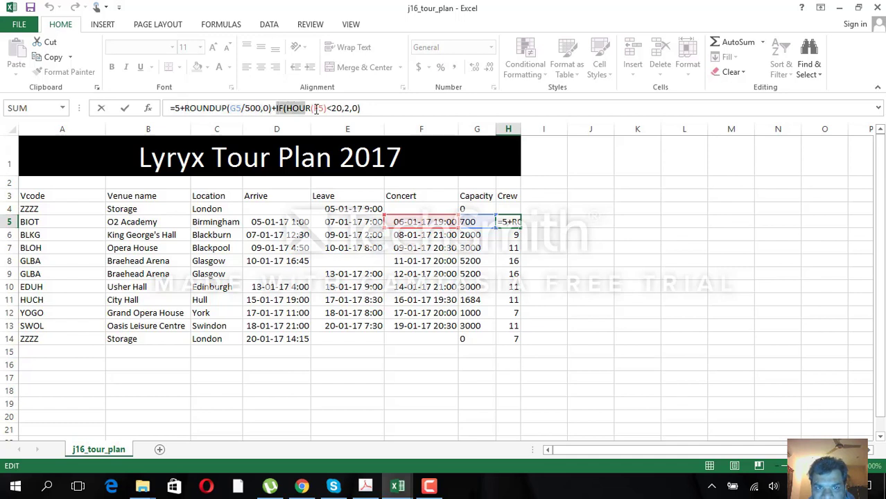
click(125, 108)
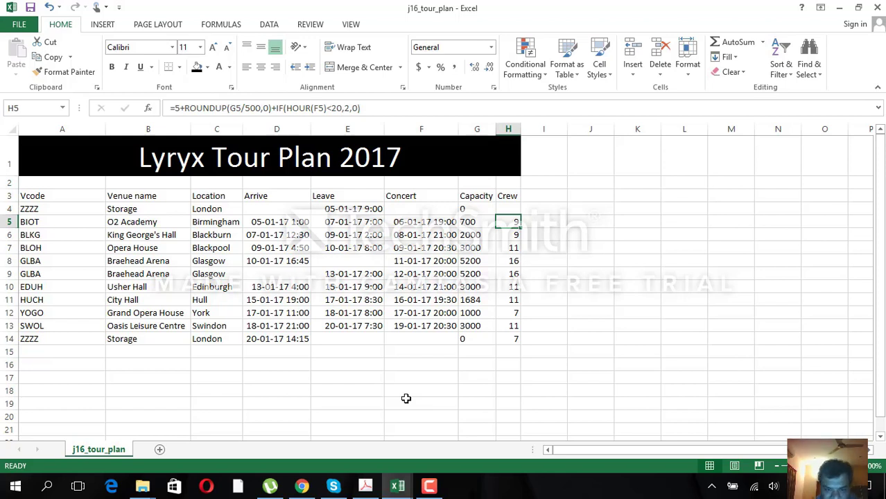
click(429, 488)
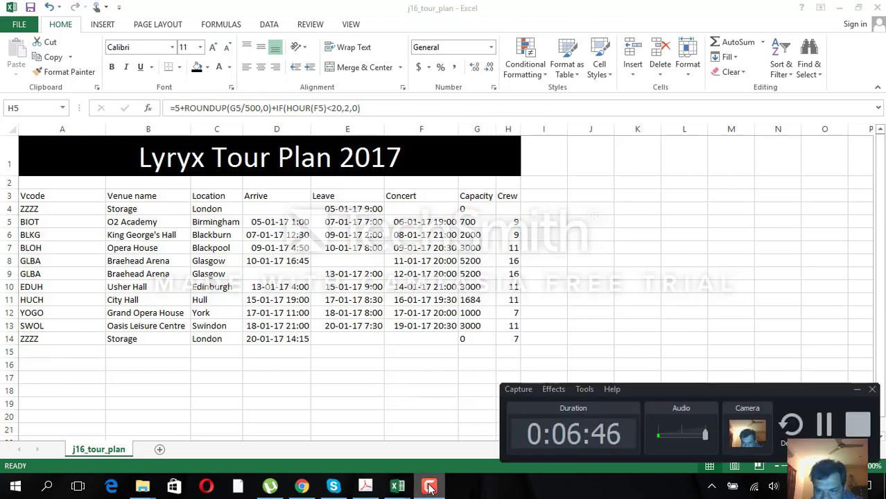